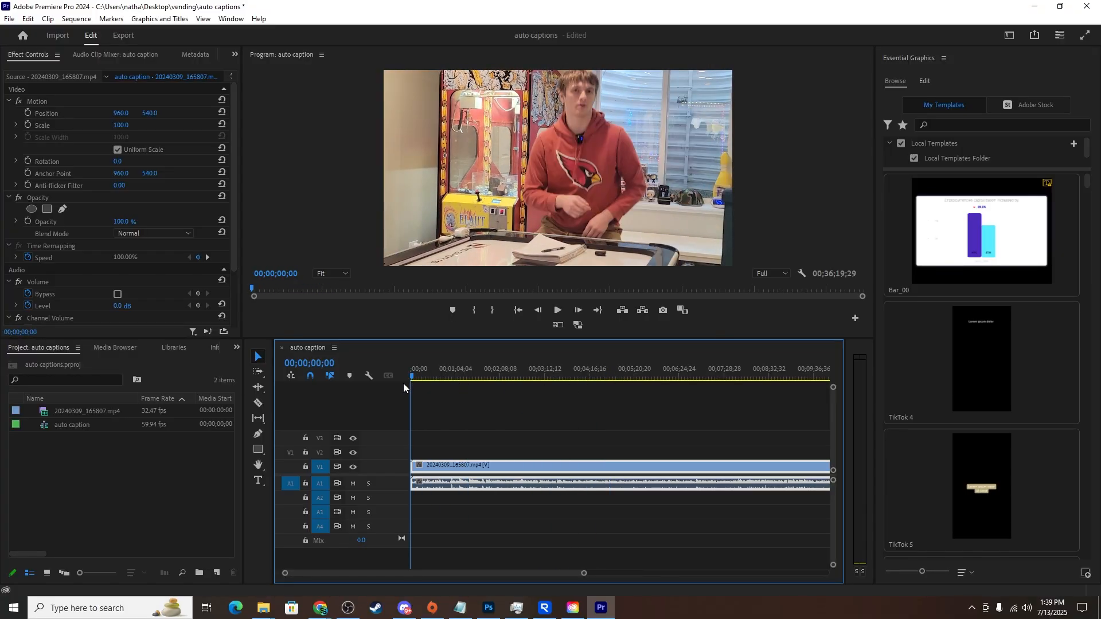
# - Switch to the Captions and Graphics workspace and select the 20240309_165807.mp4 clip in the sequence
pyautogui.click(447, 453)
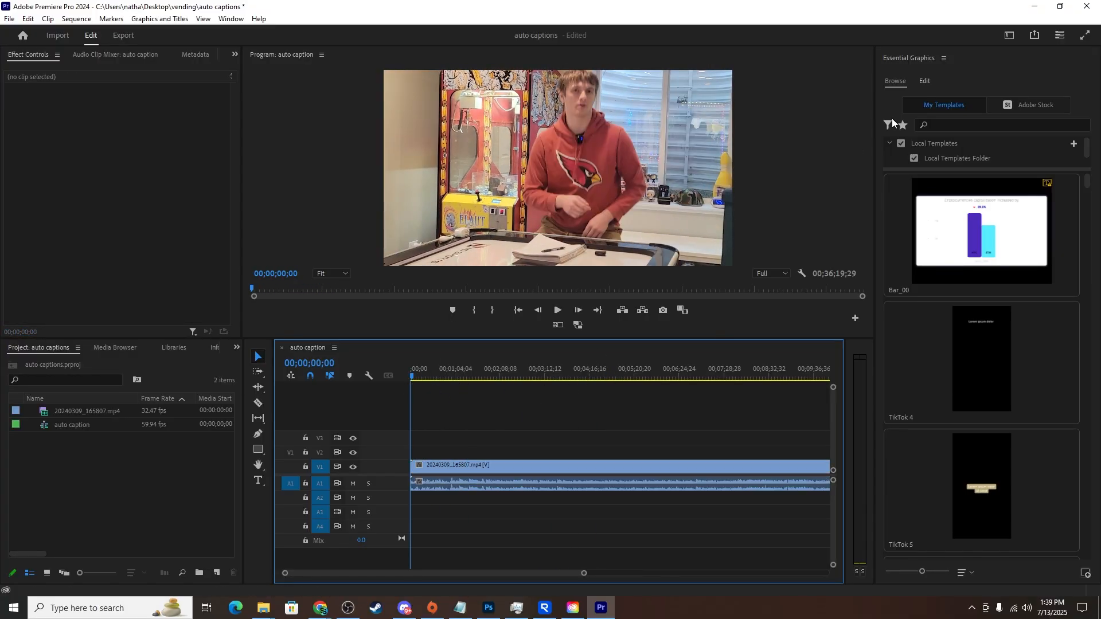
pyautogui.click(1010, 38)
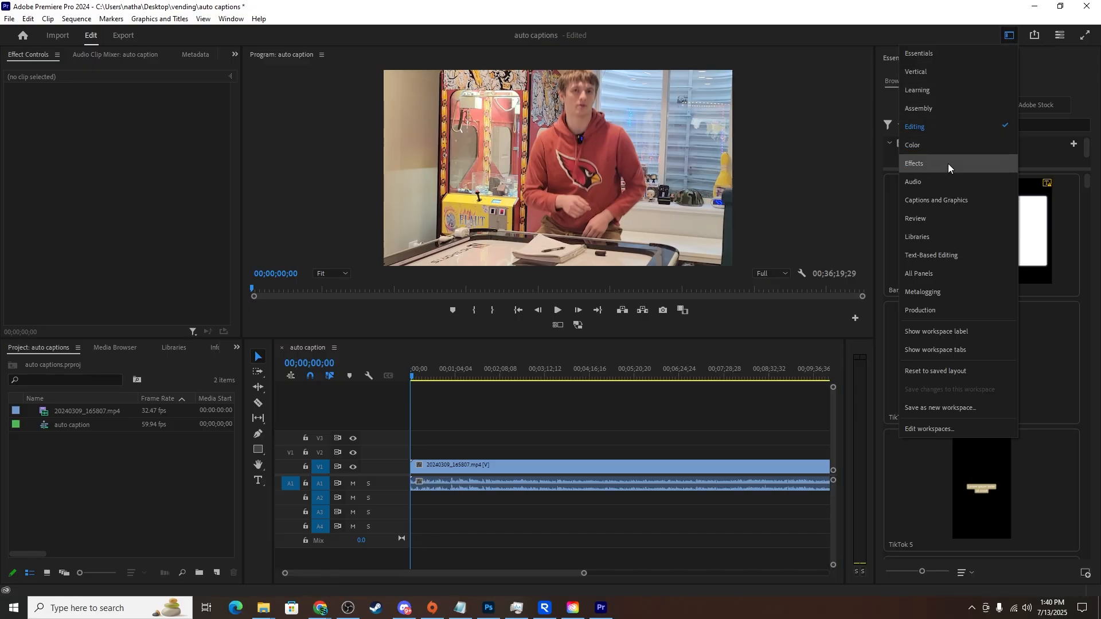
pyautogui.click(940, 199)
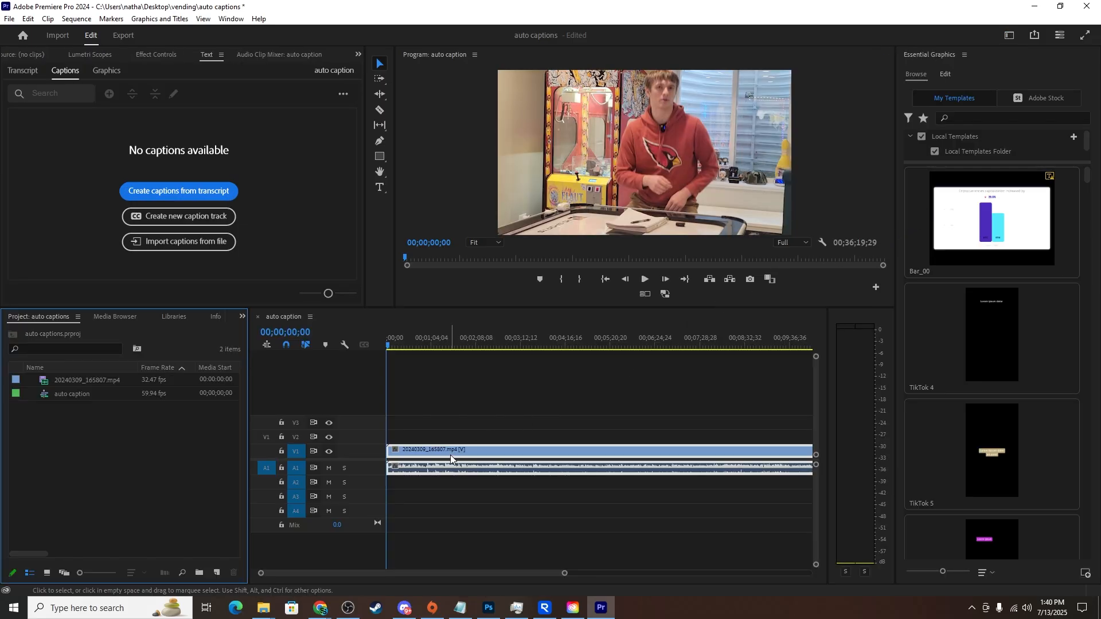
pyautogui.click(442, 459)
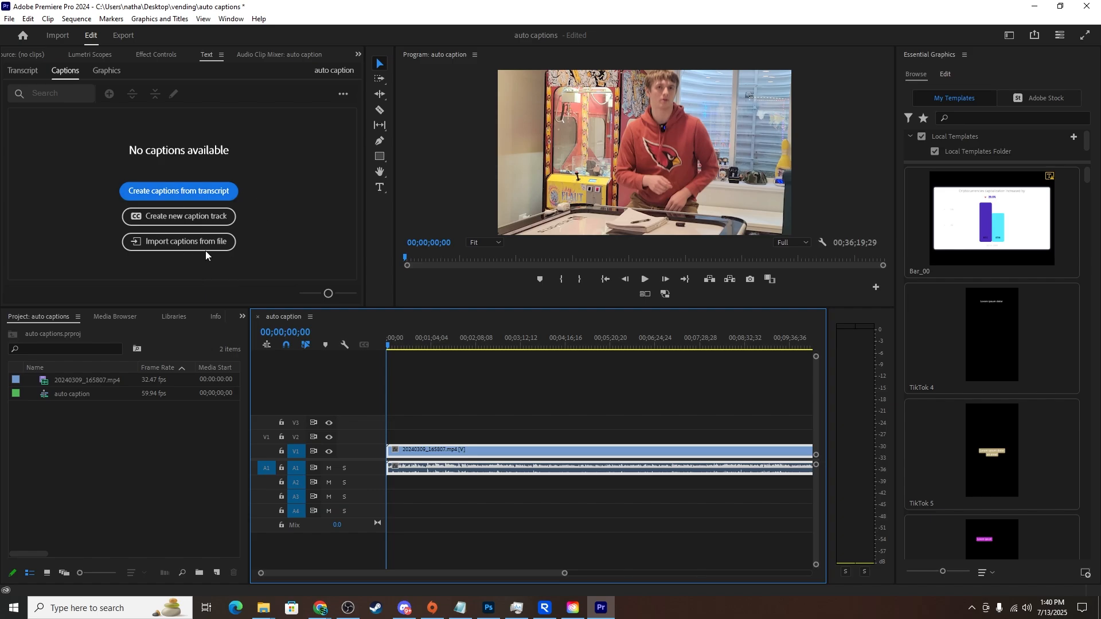
pyautogui.click(205, 55)
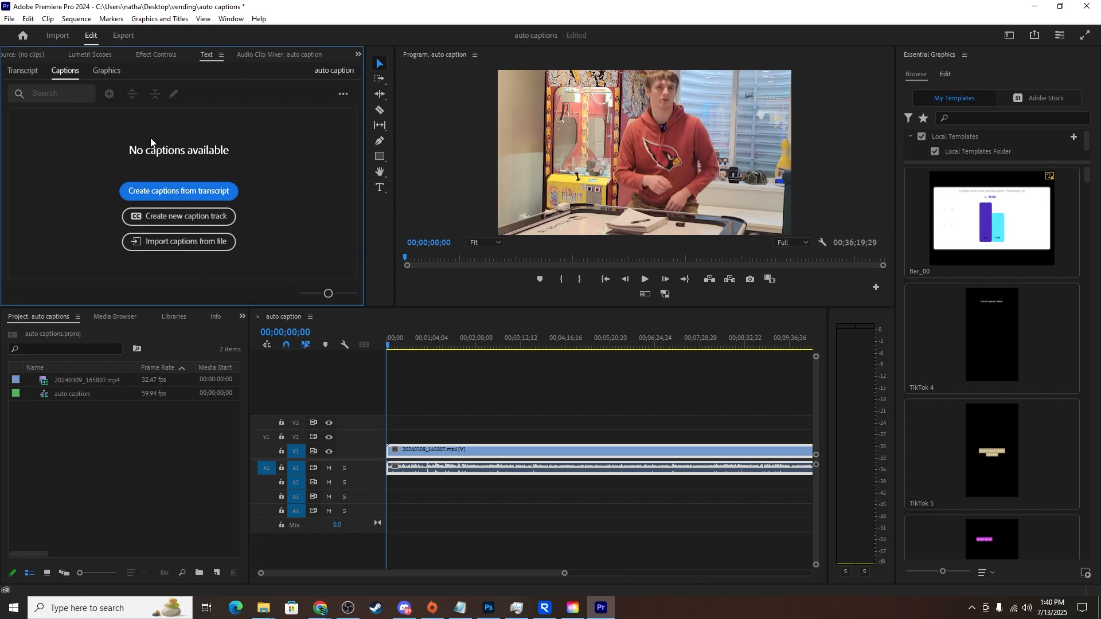
pyautogui.click(175, 191)
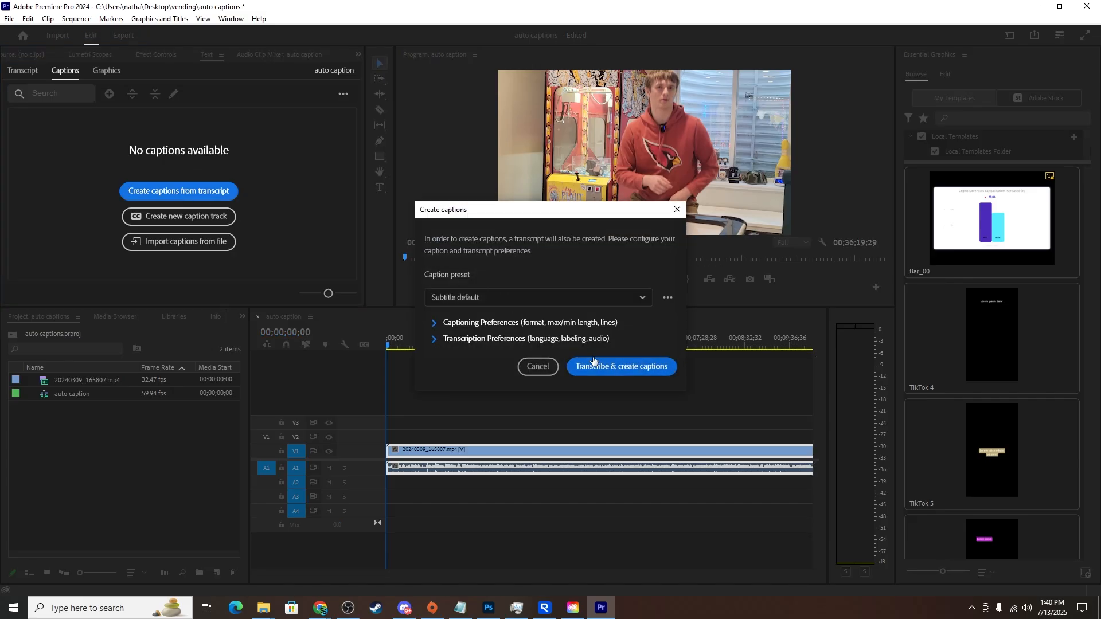
pyautogui.click(539, 367)
pyautogui.click(23, 71)
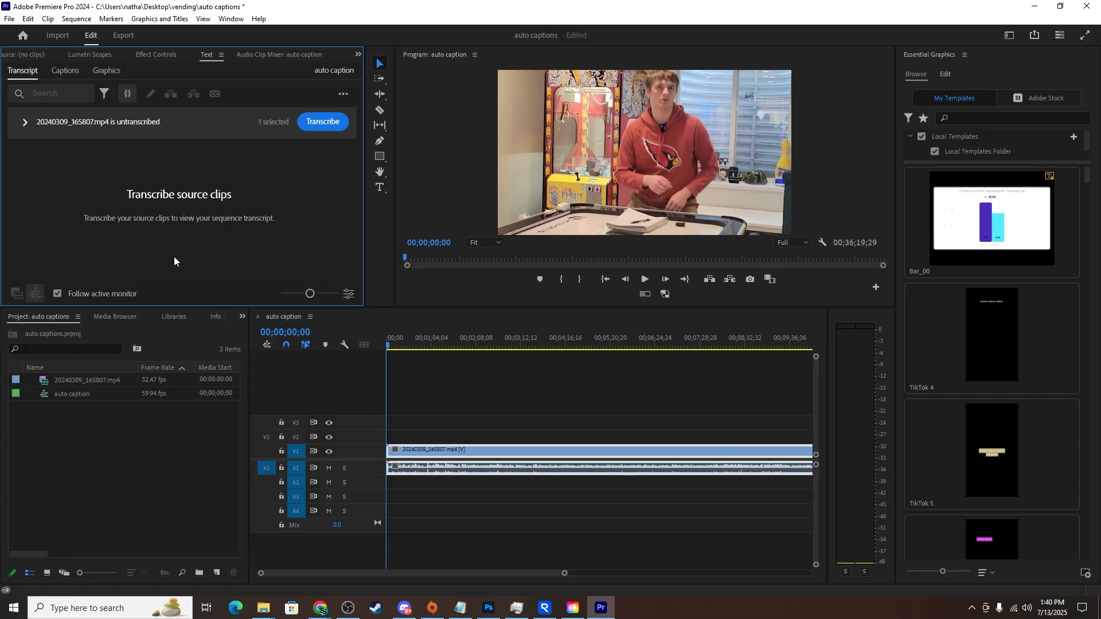
pyautogui.click(65, 70)
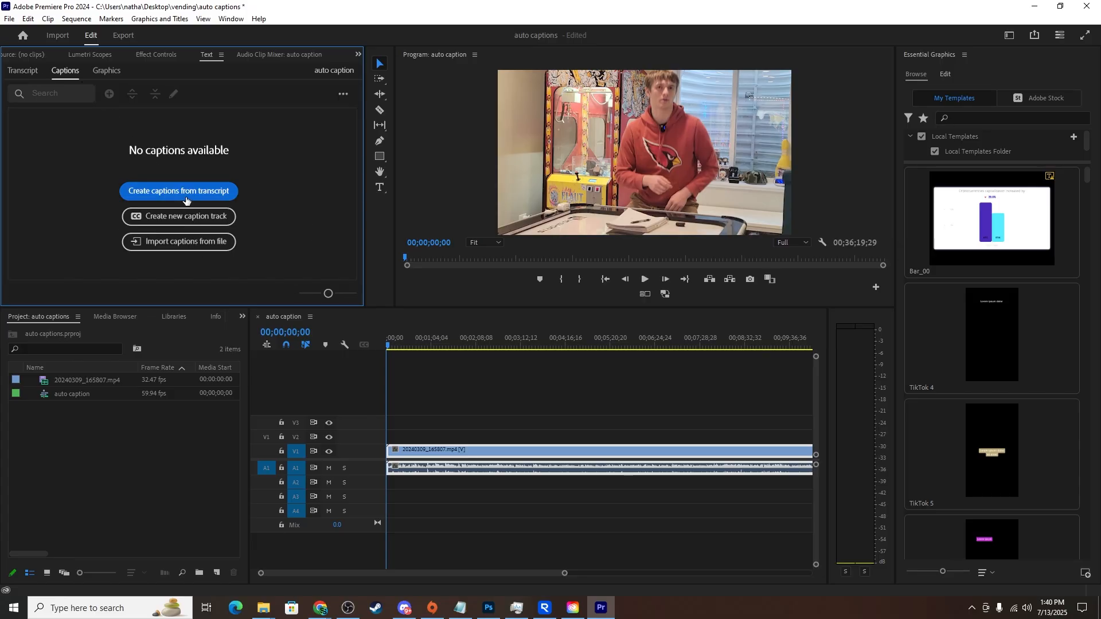
# - Set up captions from the transcript with a maximum length of 20 characters, a minimum duration of 1.2 seconds and single lines
pyautogui.click(188, 192)
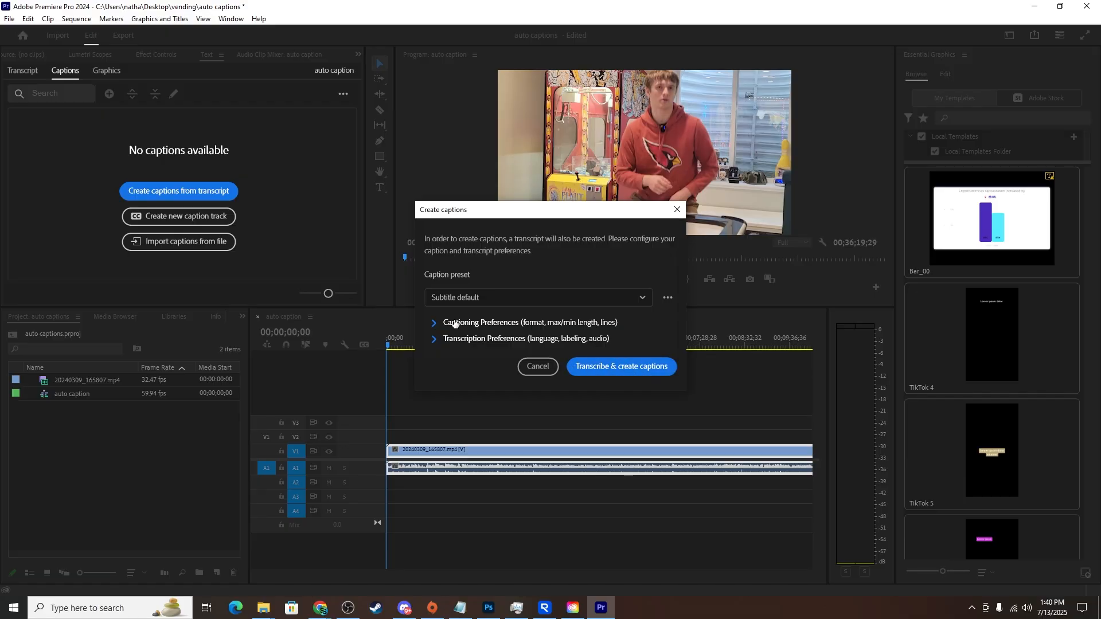
pyautogui.click(433, 323)
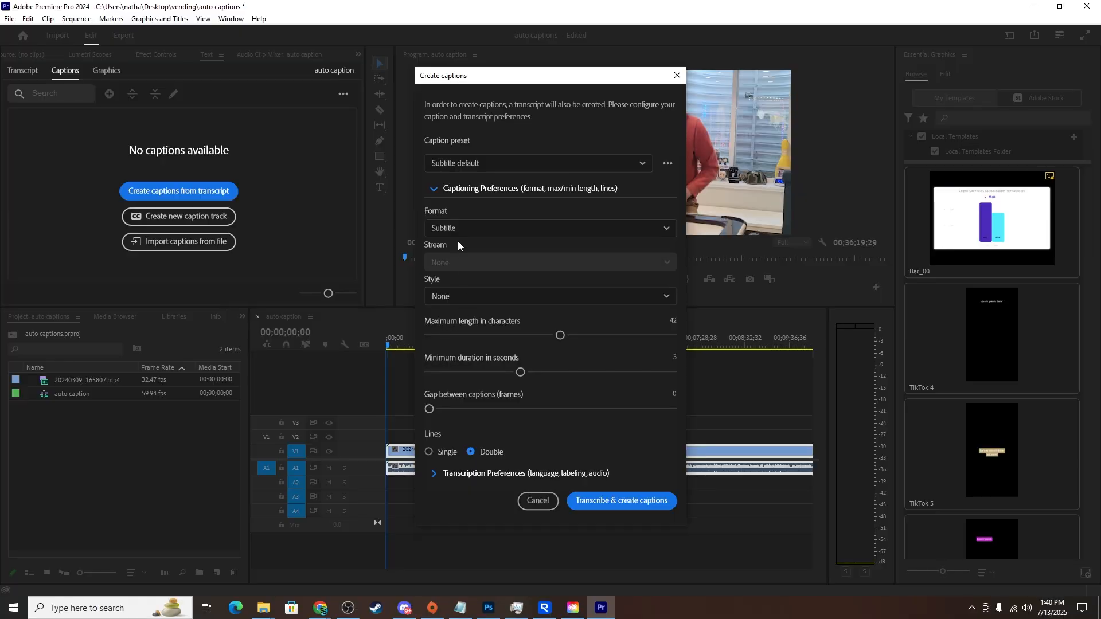
pyautogui.click(434, 188)
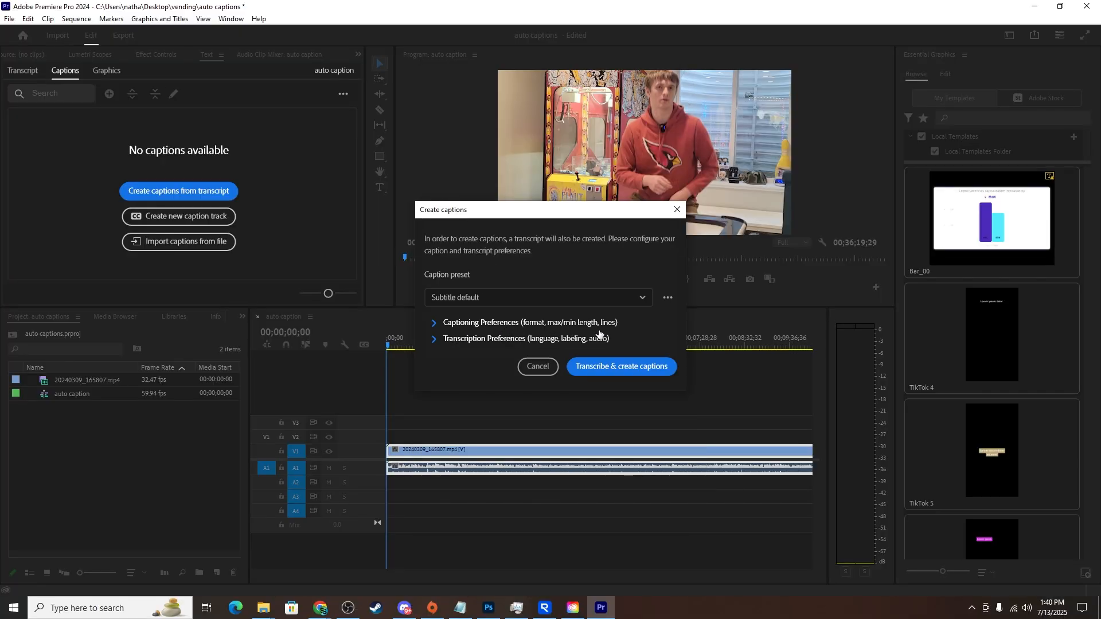
pyautogui.click(463, 325)
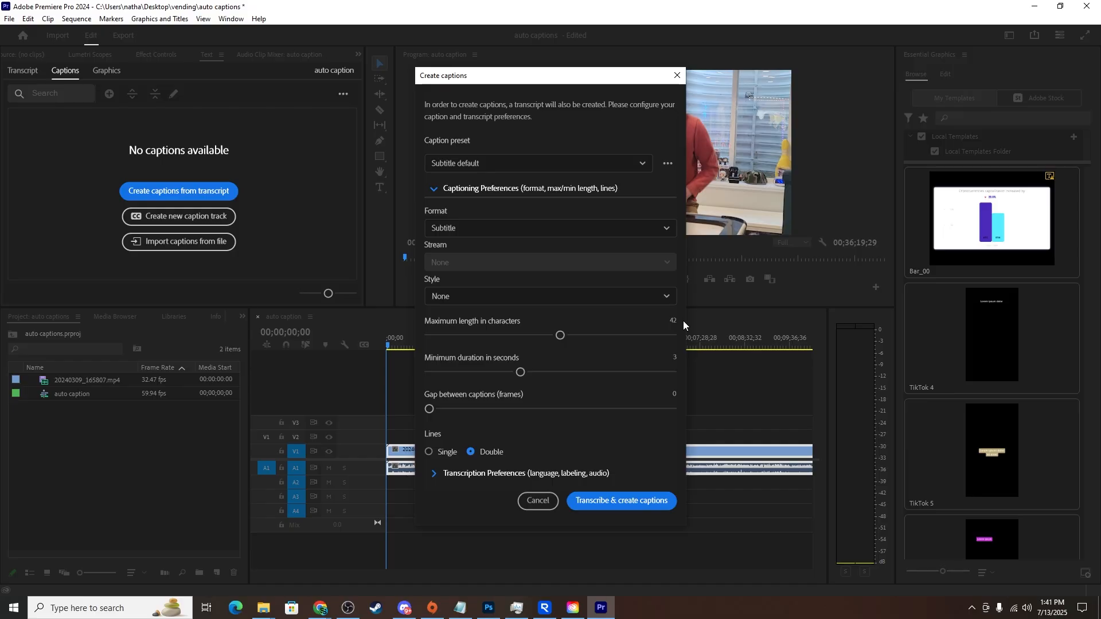
pyautogui.moveTo(559, 334); pyautogui.dragTo(473, 355)
pyautogui.moveTo(520, 373); pyautogui.dragTo(417, 390)
pyautogui.click(429, 452)
pyautogui.click(470, 452)
pyautogui.click(430, 452)
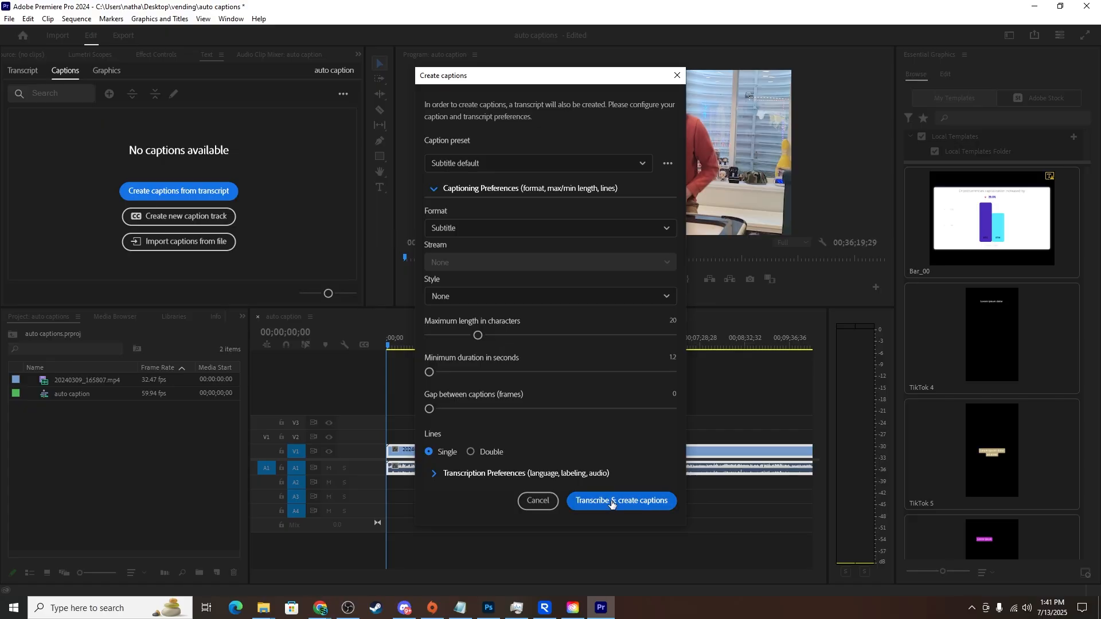
# - Check the transcription preferences, then transcribe the sequence and create the captions
pyautogui.click(483, 475)
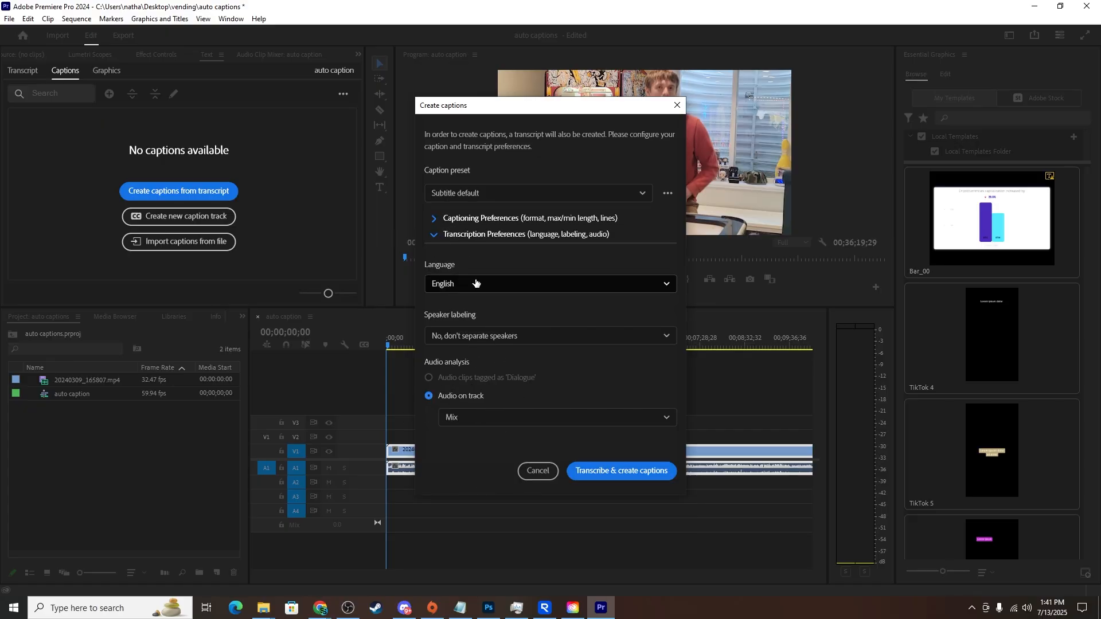
pyautogui.click(499, 234)
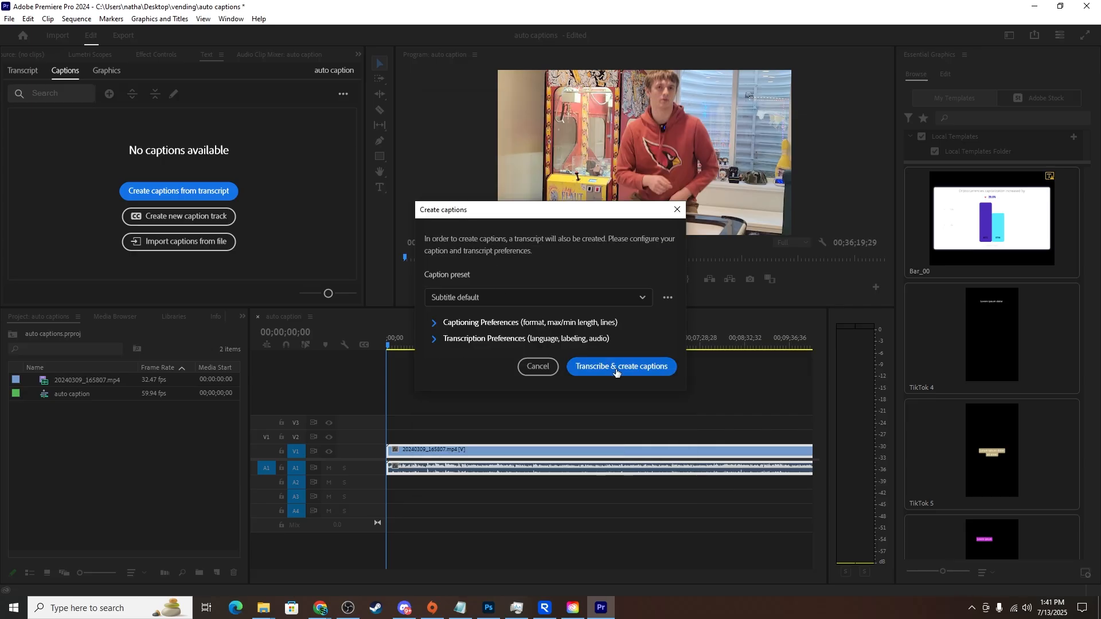
pyautogui.click(617, 371)
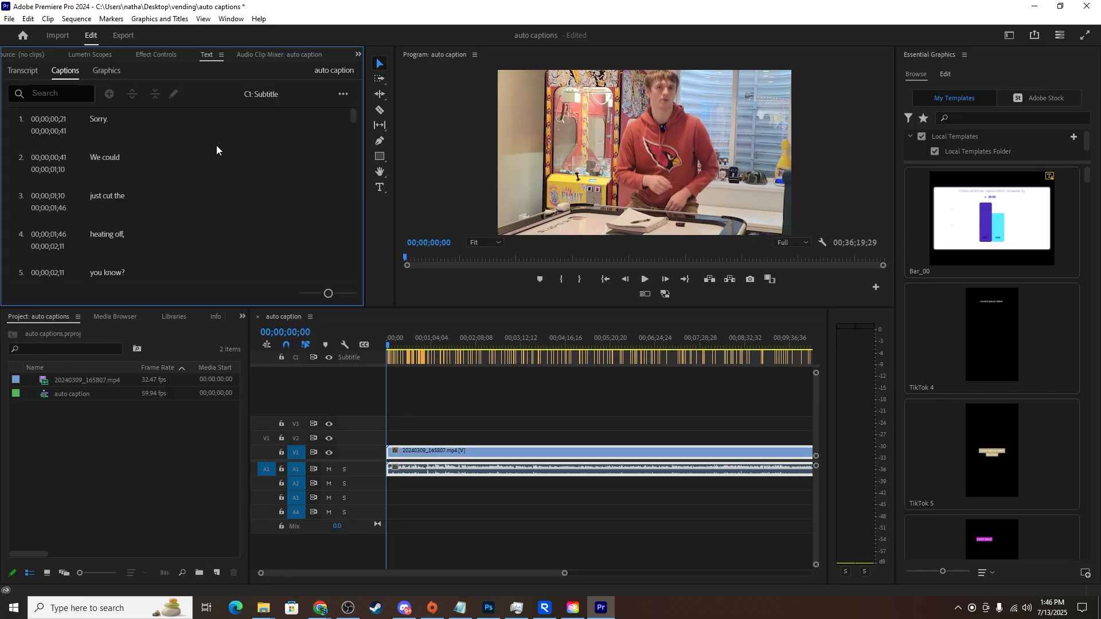
# - Look through the generated captions and move the playhead to 00;02;18;31 to preview one on the video
pyautogui.scroll(-2, 84, 199)
pyautogui.scroll(2, 87, 209)
pyautogui.scroll(-5, 116, 235)
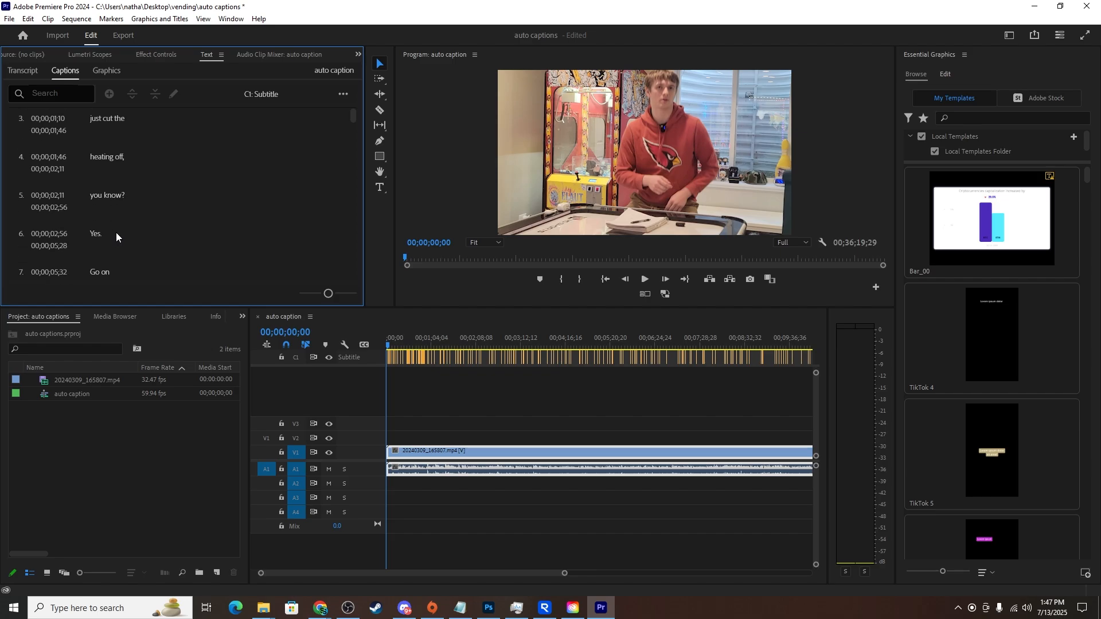
pyautogui.moveTo(392, 341); pyautogui.dragTo(483, 334)
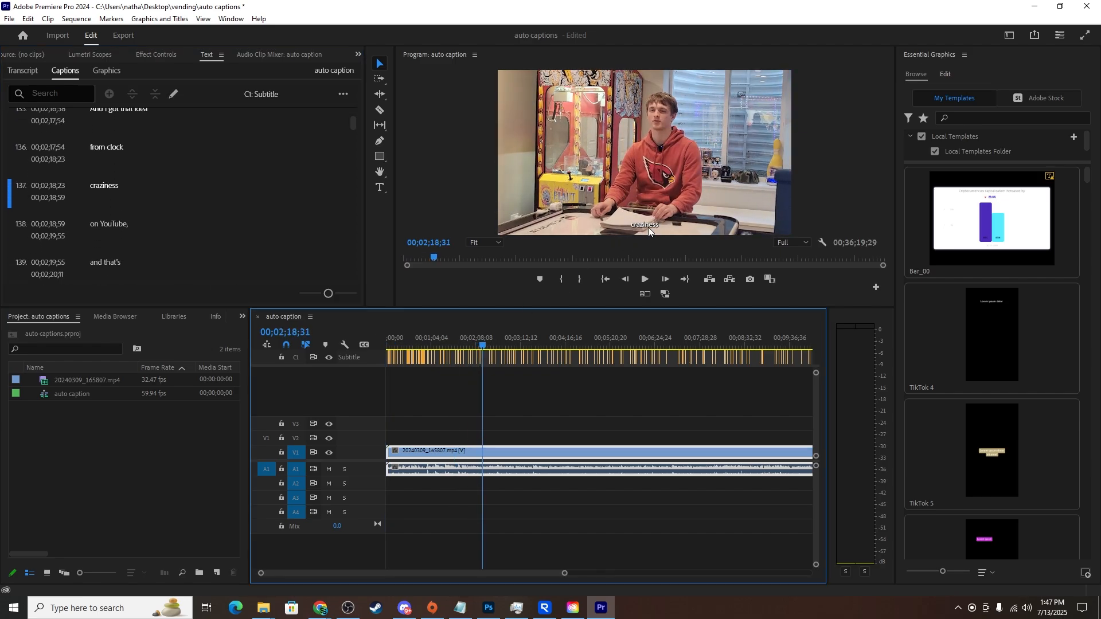
# - Select all the captions along the whole subtitle track
pyautogui.scroll(6, 479, 359)
pyautogui.scroll(-6, 479, 358)
pyautogui.scroll(-4, 482, 367)
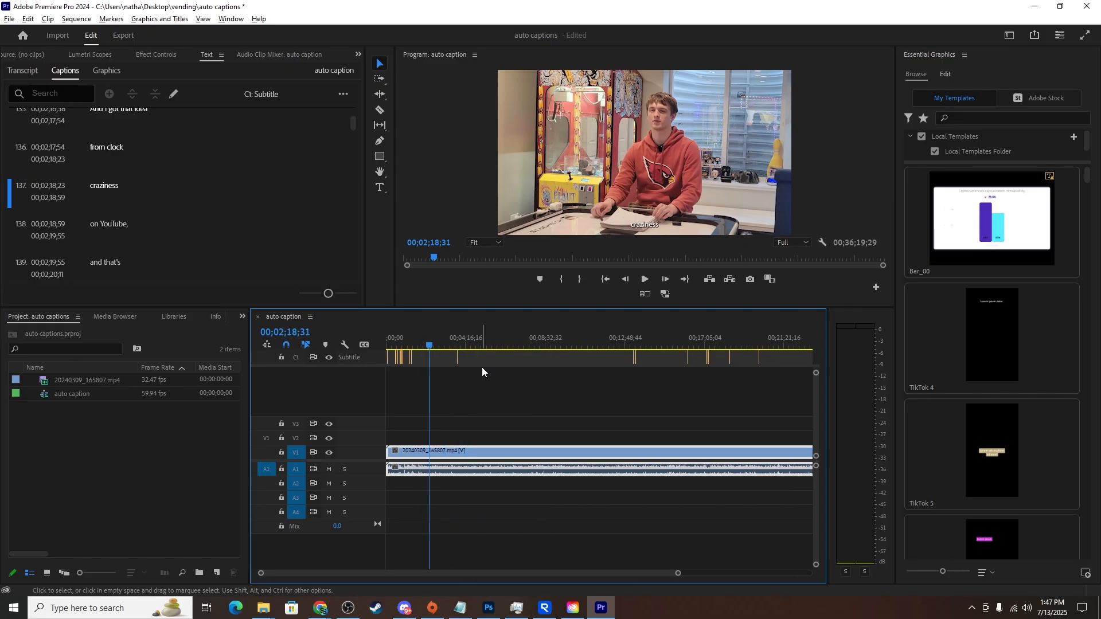
pyautogui.click(759, 358)
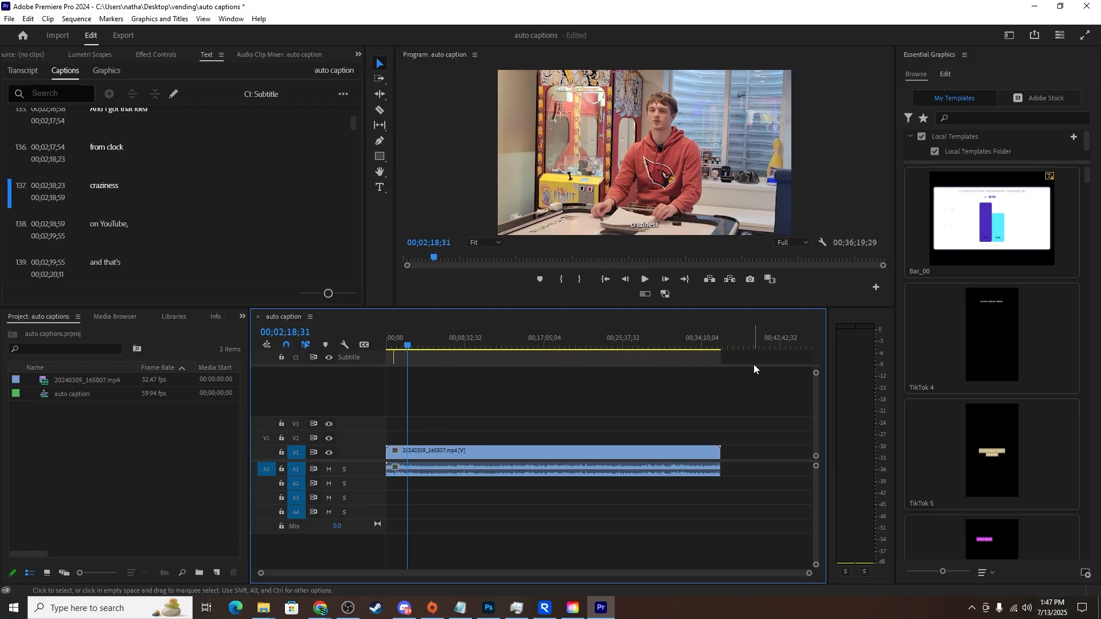
pyautogui.moveTo(761, 356); pyautogui.dragTo(371, 379)
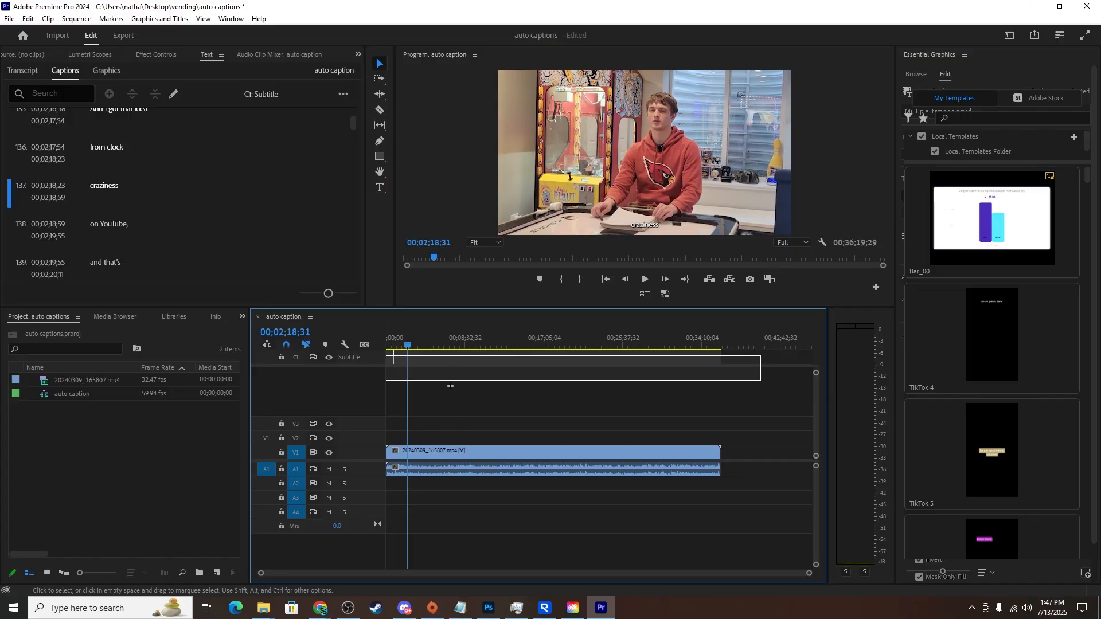
pyautogui.moveTo(537, 415); pyautogui.dragTo(505, 385)
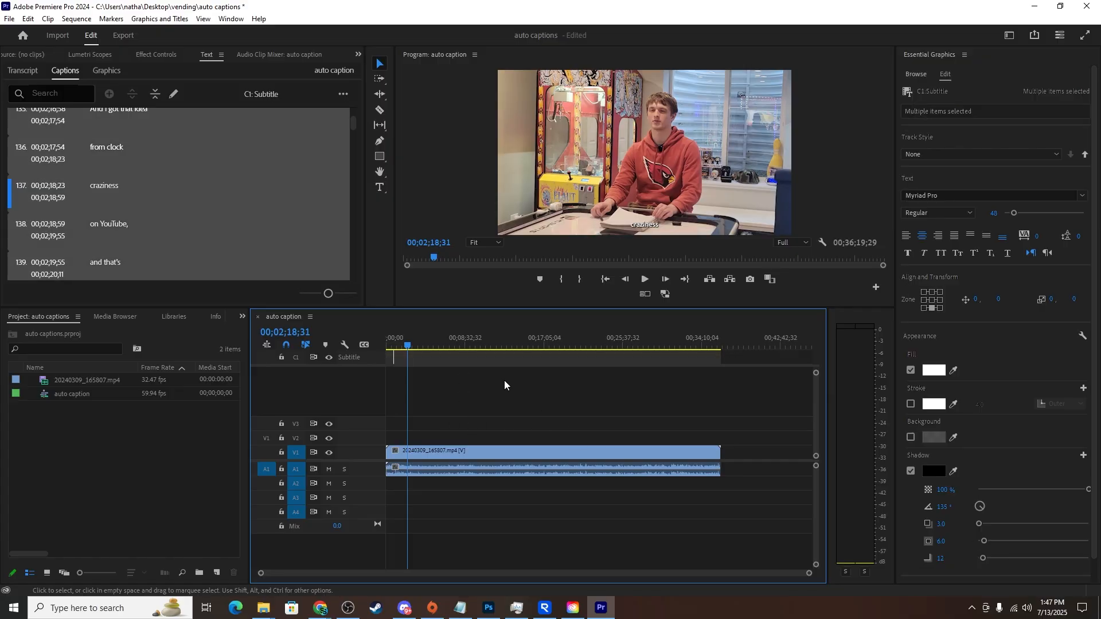
# - Select the group of captions around 00;02;19;27 and set their font size to 104
pyautogui.scroll(10, 413, 380)
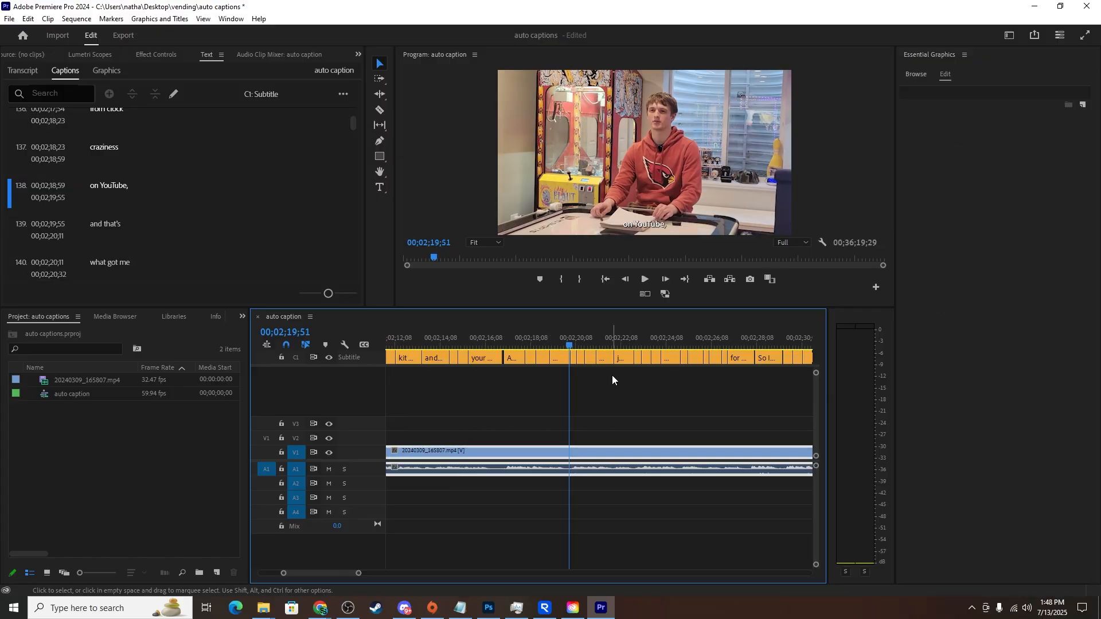
pyautogui.moveTo(610, 375); pyautogui.dragTo(519, 354)
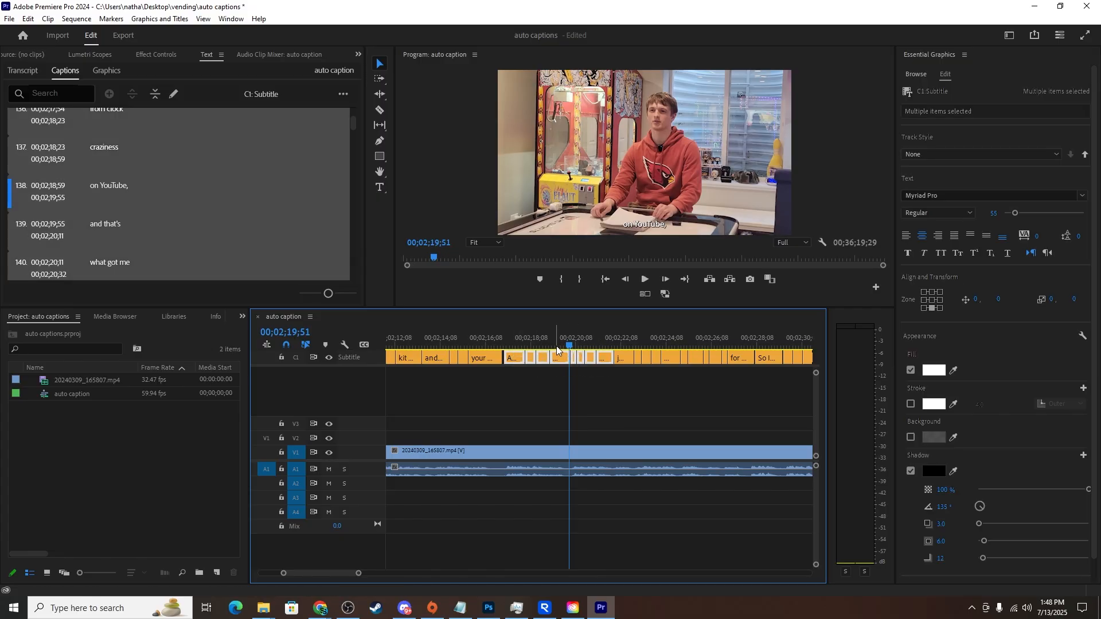
pyautogui.click(561, 343)
pyautogui.moveTo(602, 370); pyautogui.dragTo(521, 351)
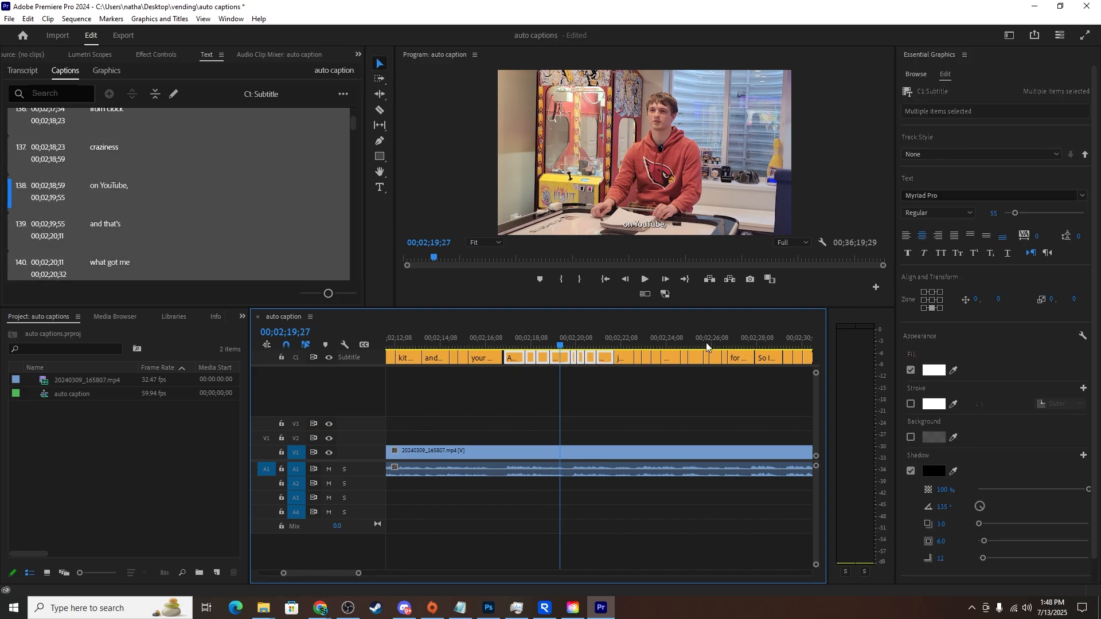
pyautogui.moveTo(1014, 213)
pyautogui.mouseDown()
pyautogui.moveTo(1033, 212)
pyautogui.moveTo(1024, 214)
pyautogui.mouseUp()
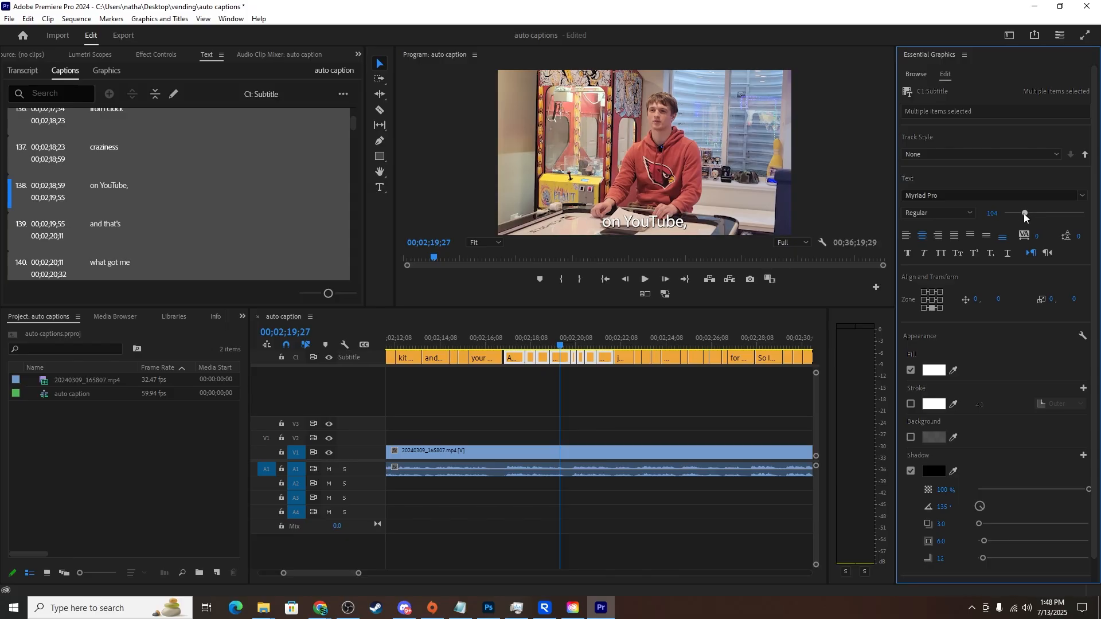
# - Move the selected captions up by setting their vertical position offset to -65
pyautogui.moveTo(976, 299); pyautogui.dragTo(1026, 300)
pyautogui.moveTo(968, 300); pyautogui.dragTo(1030, 310)
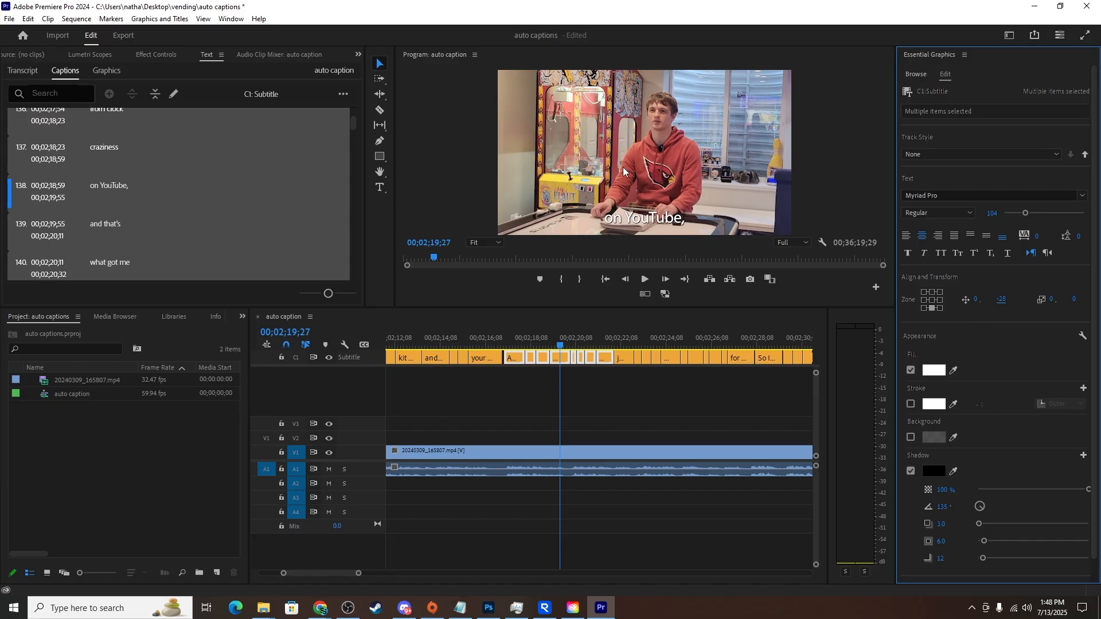
pyautogui.moveTo(1001, 300); pyautogui.dragTo(978, 304)
# - Add an outer stroke with a width of 2 to the selected captions
pyautogui.click(911, 404)
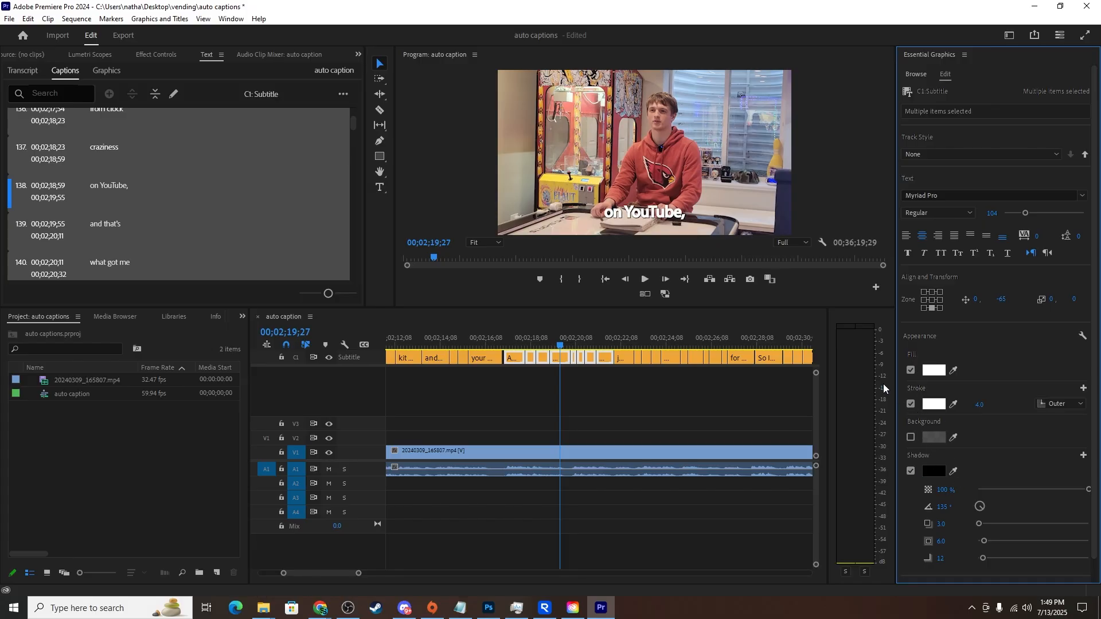
pyautogui.click(981, 405)
pyautogui.write('2')
pyautogui.press('Return')
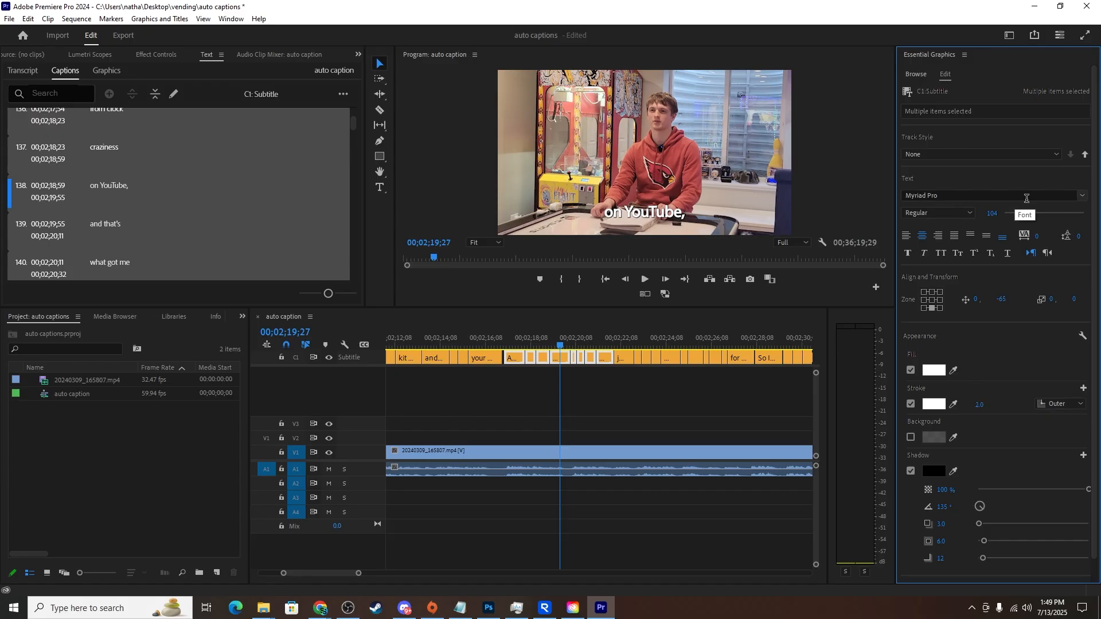
# - Try the Onyx font on the selected captions, then change it to Poppins
pyautogui.click(1082, 196)
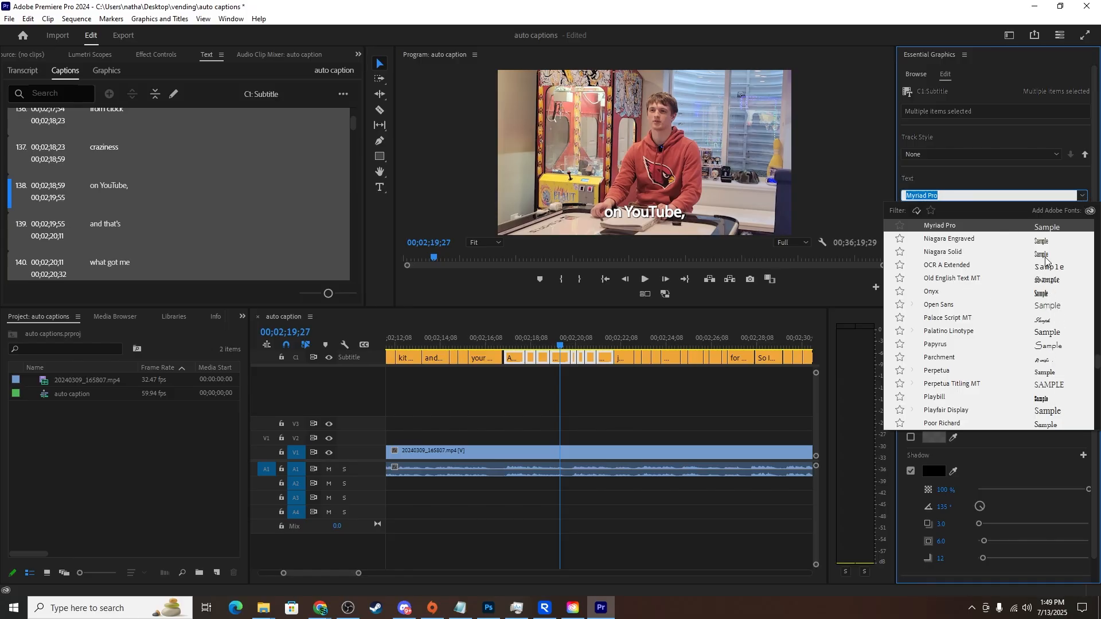
pyautogui.click(1047, 293)
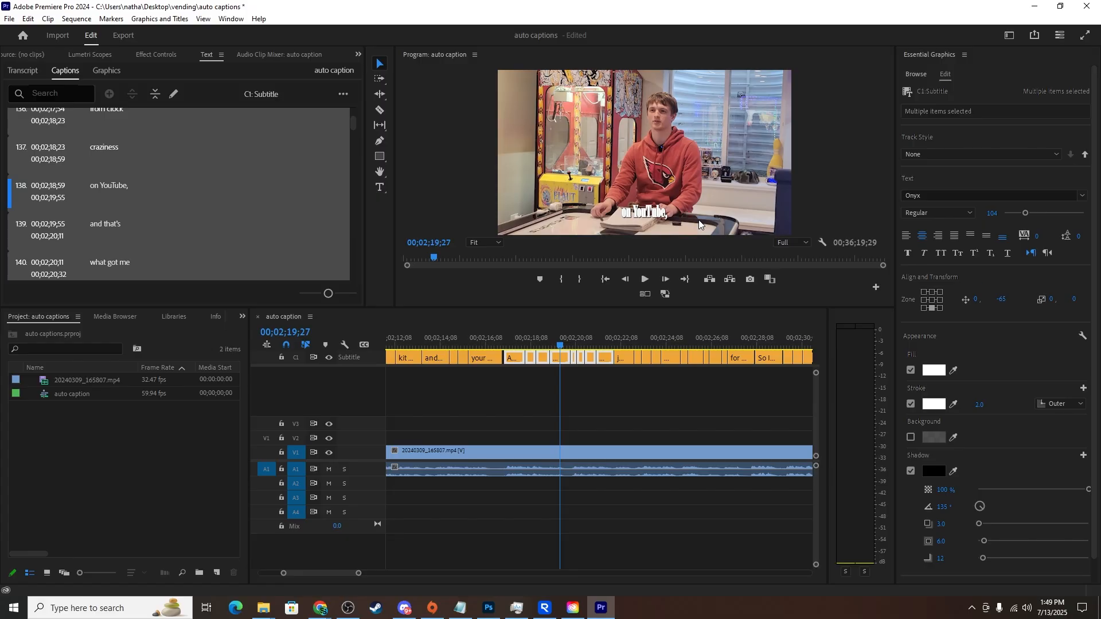
pyautogui.click(1082, 196)
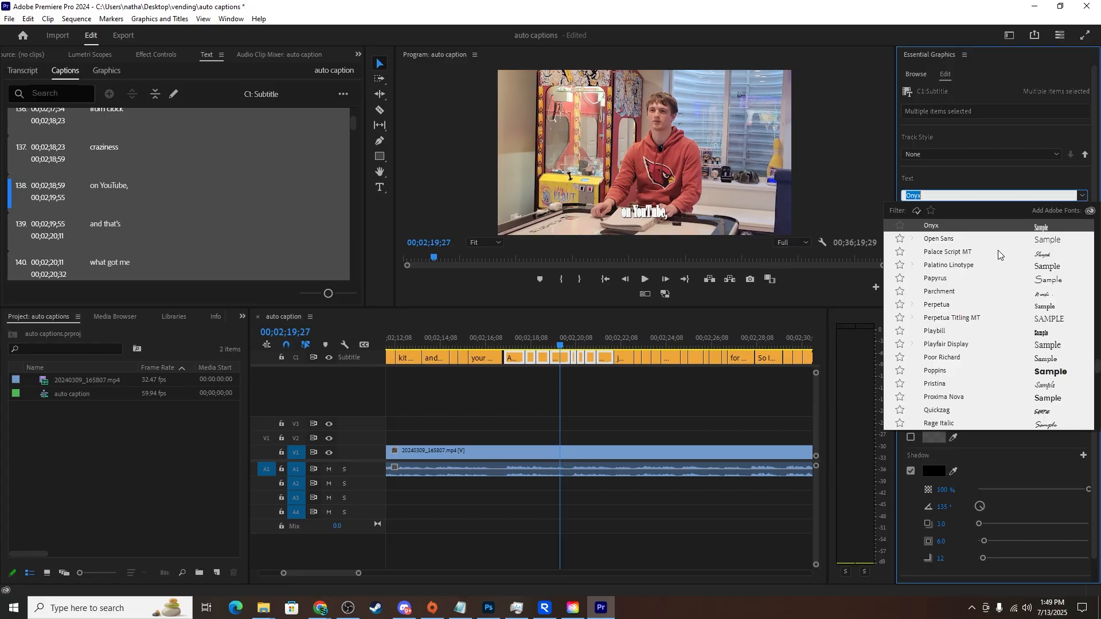
pyautogui.click(1059, 374)
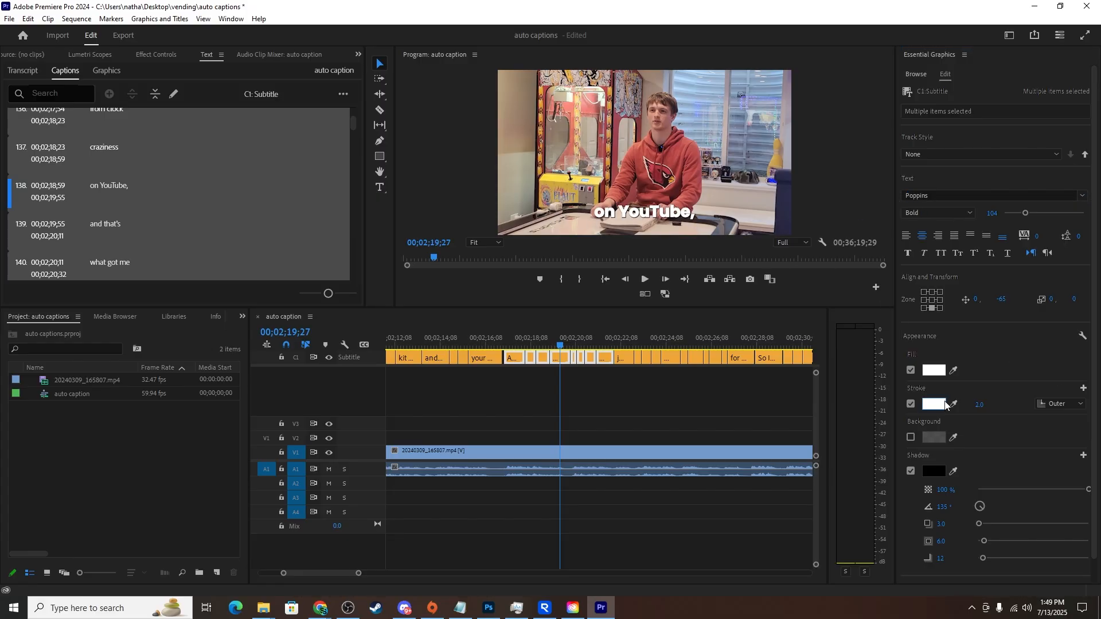
# - Set the stroke width of the selected captions to 1
pyautogui.click(979, 405)
pyautogui.write('1')
pyautogui.press('Return')
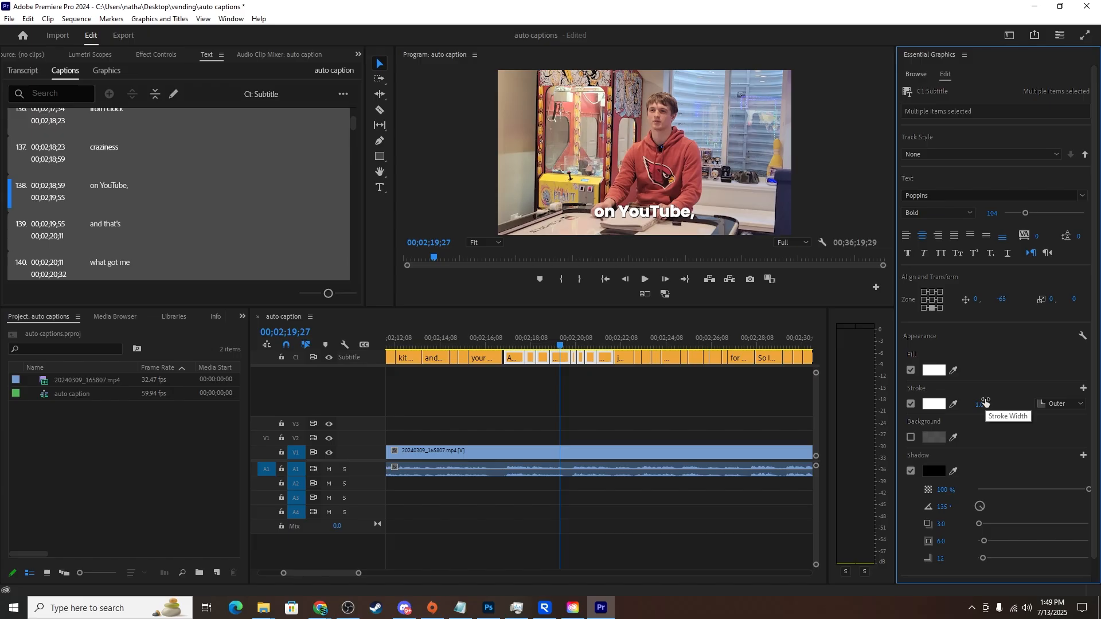
# - Set the stroke colour of the selected captions to black (000000)
pyautogui.click(934, 371)
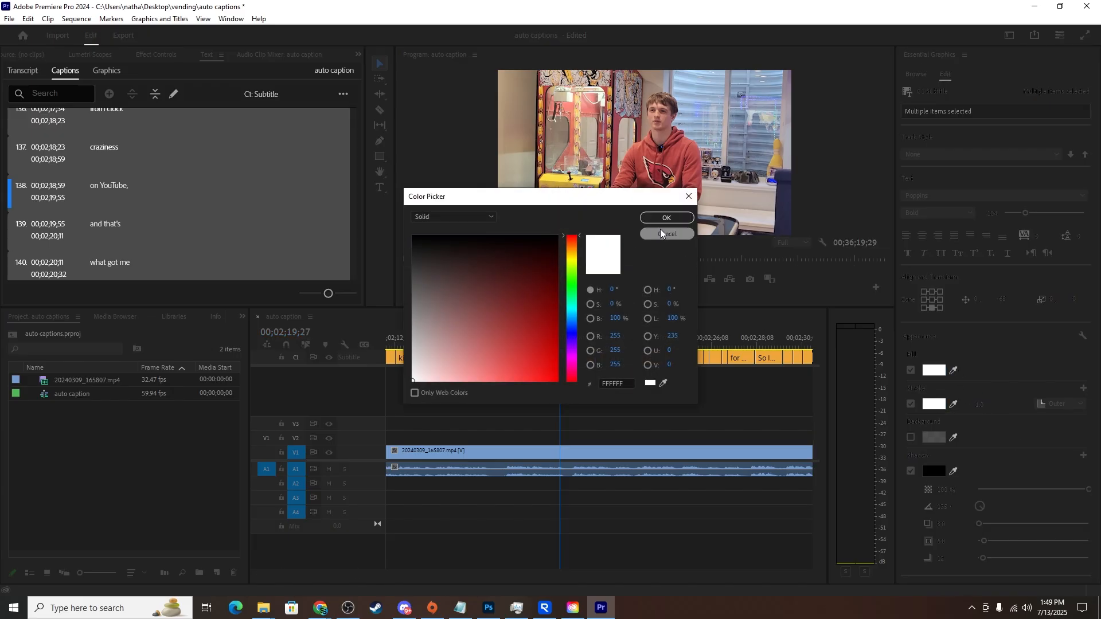
pyautogui.click(688, 198)
pyautogui.click(938, 406)
pyautogui.moveTo(463, 255); pyautogui.dragTo(385, 197)
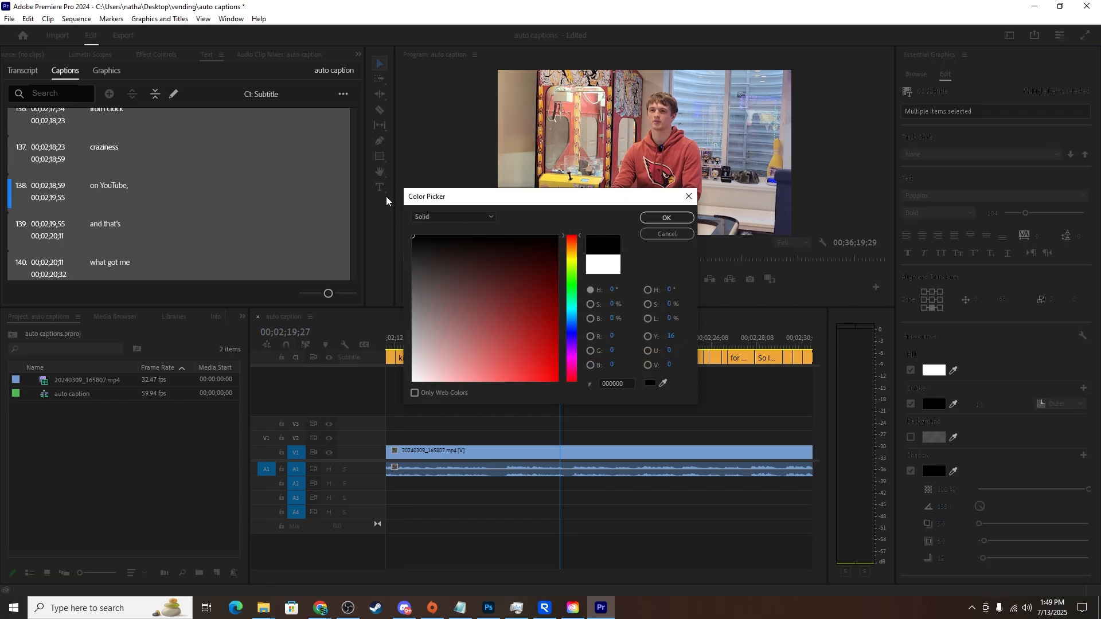
pyautogui.click(679, 219)
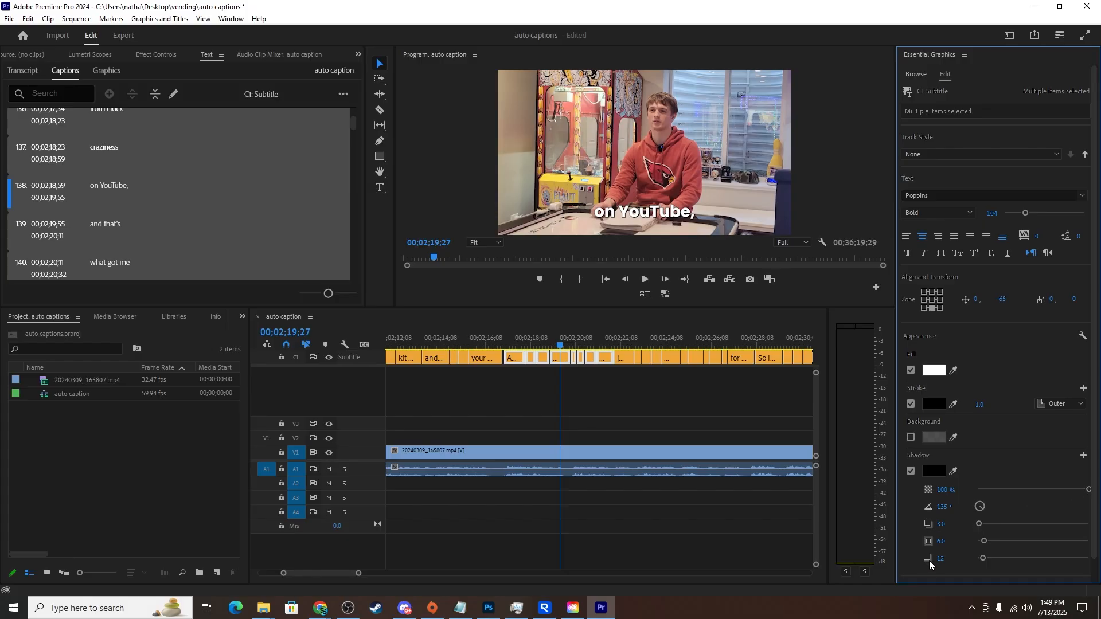
# - Adjust the hue of the selected captions' shadow colour to 187° while keeping it black (000000)
pyautogui.click(934, 472)
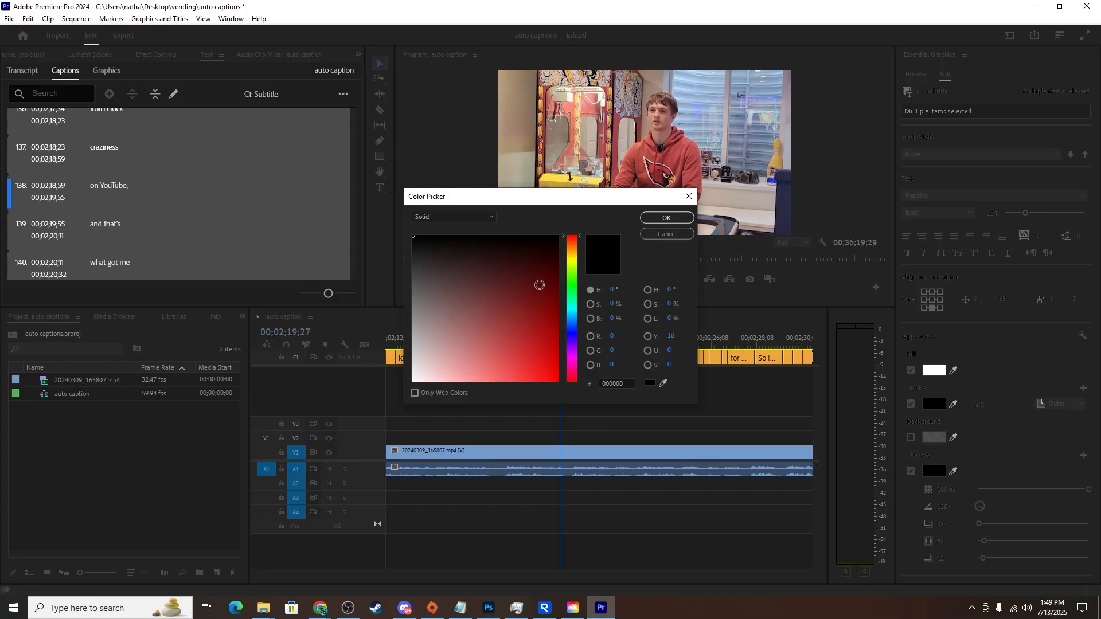
pyautogui.click(569, 314)
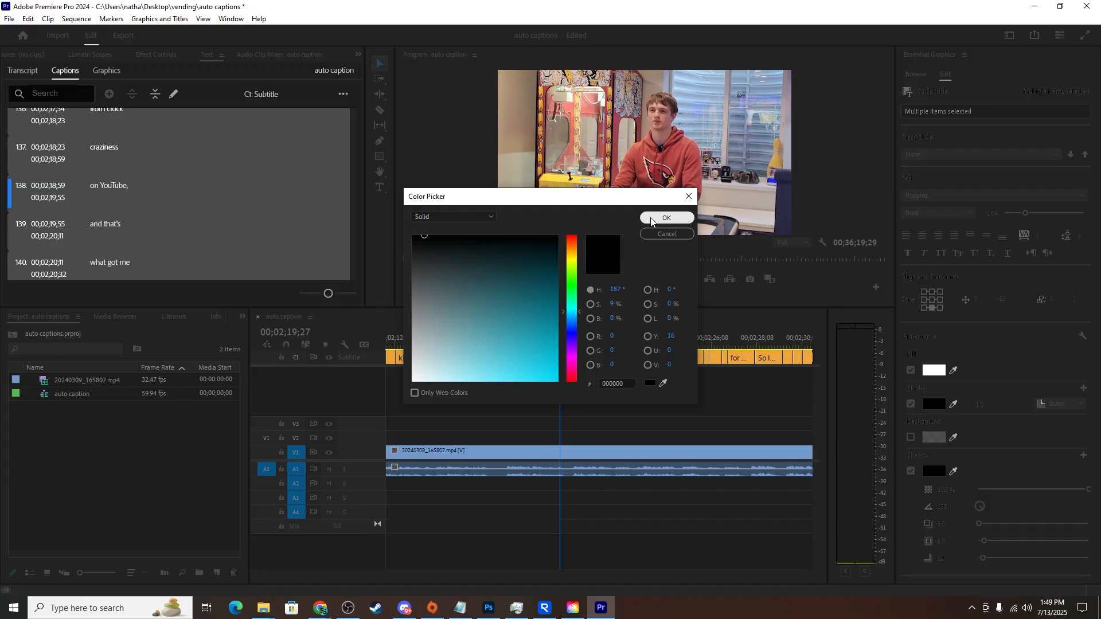
pyautogui.click(667, 218)
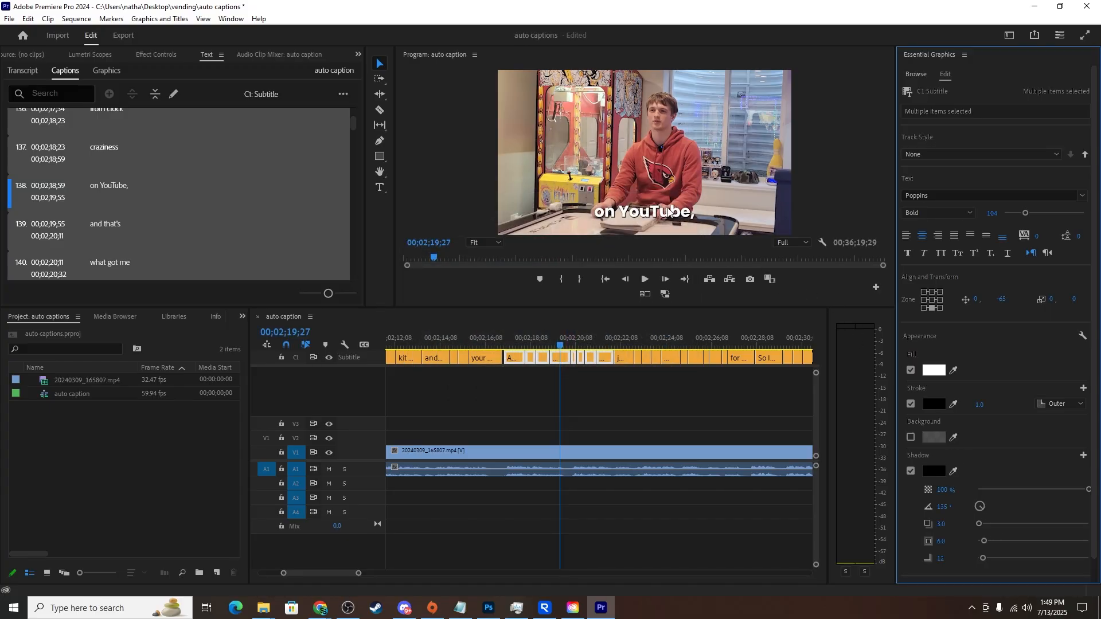
# - Enlarge the program preview and increase the selected captions' shadow size to about 19.6 and blur to about 50
pyautogui.moveTo(652, 310); pyautogui.dragTo(814, 383)
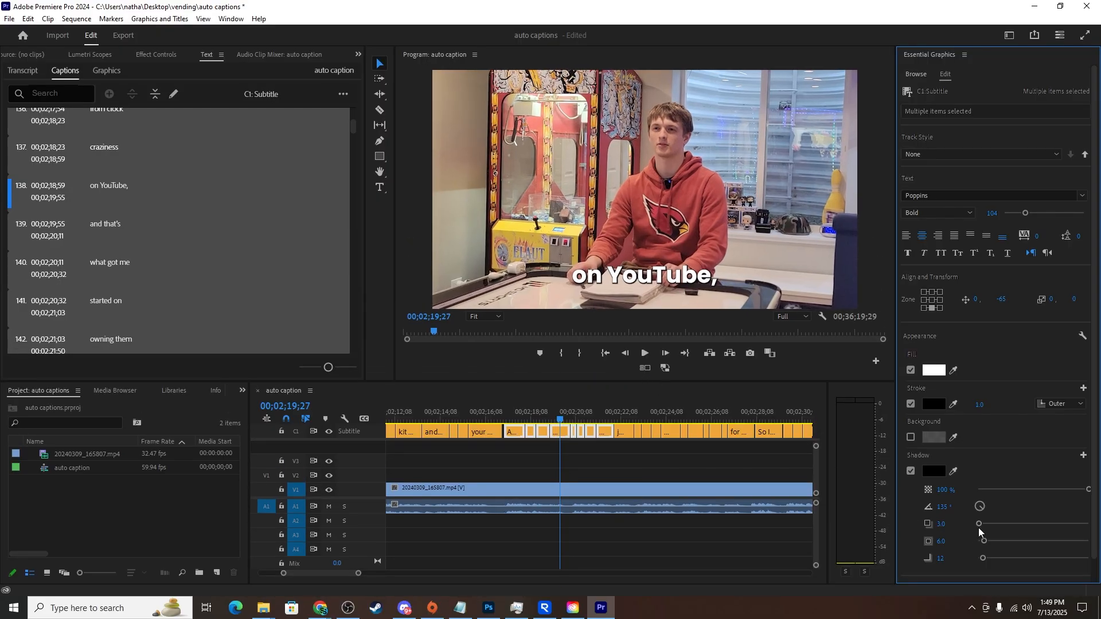
pyautogui.moveTo(979, 524); pyautogui.dragTo(1010, 558)
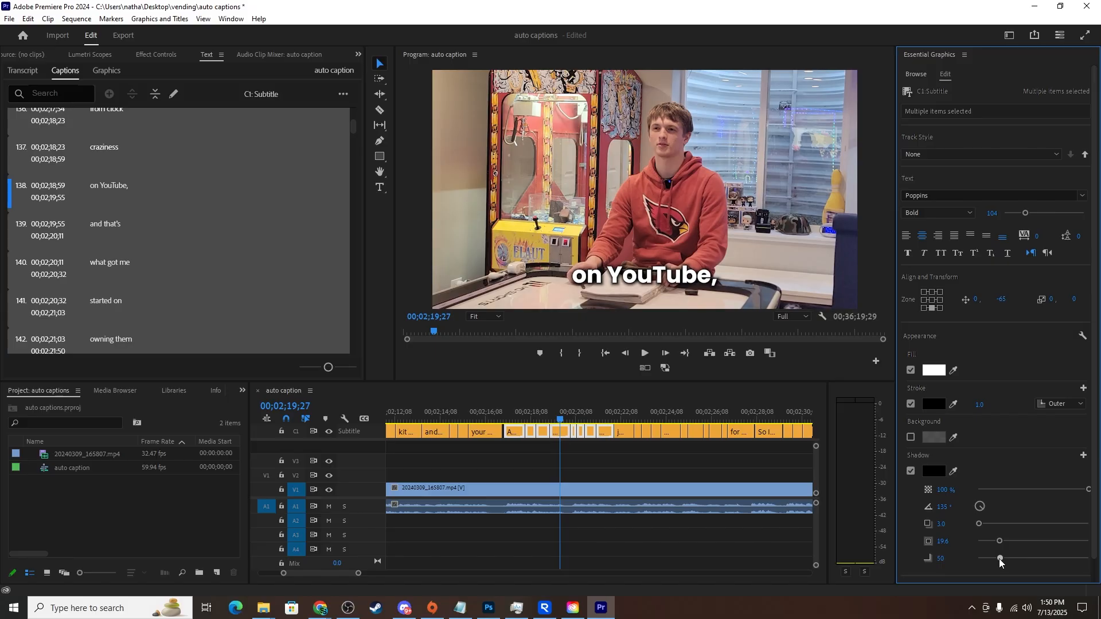
pyautogui.moveTo(1001, 542); pyautogui.dragTo(1013, 558)
# - Play the sequence from about 00;02;17;00 to review the styled captions, then return the playhead to the caption "And I got that idea"
pyautogui.scroll(-1, 682, 442)
pyautogui.click(520, 411)
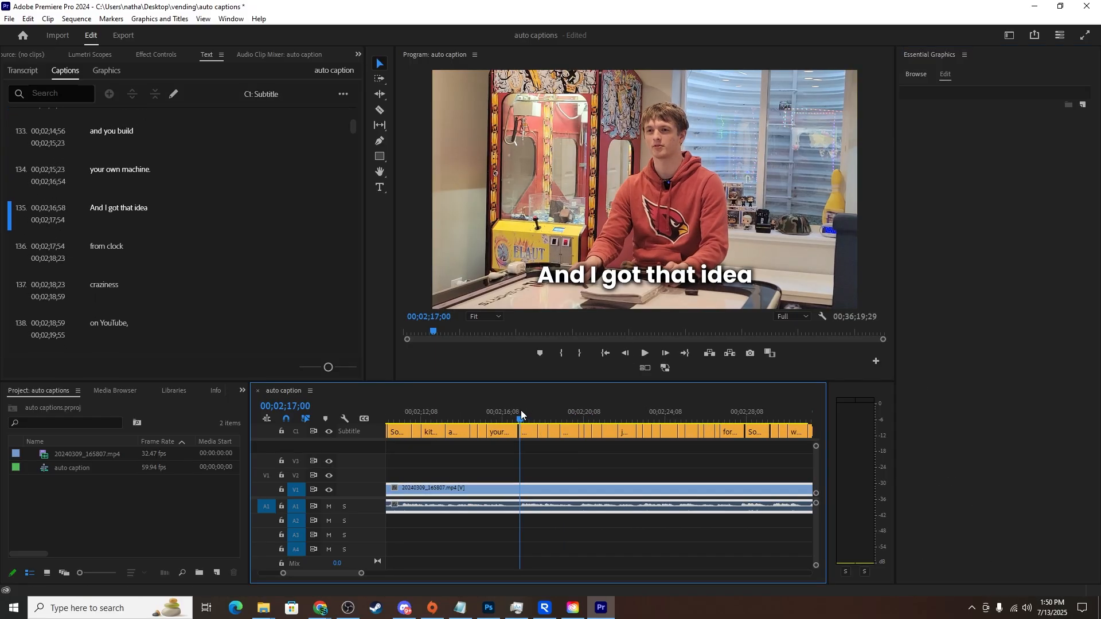
pyautogui.press('space')
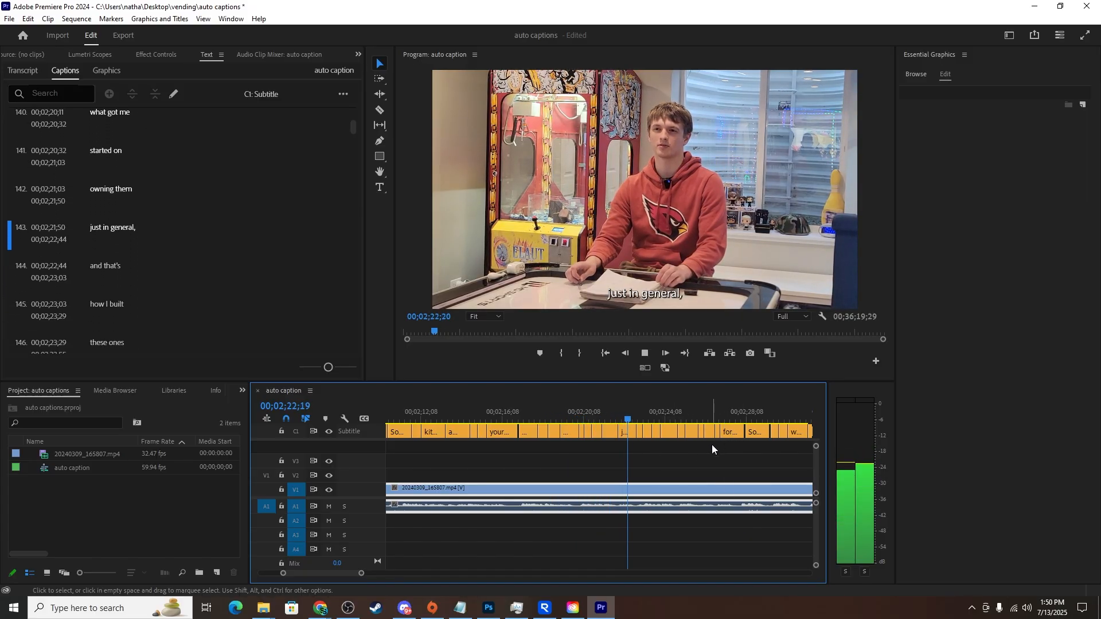
pyautogui.press('space')
pyautogui.moveTo(592, 404); pyautogui.dragTo(536, 404)
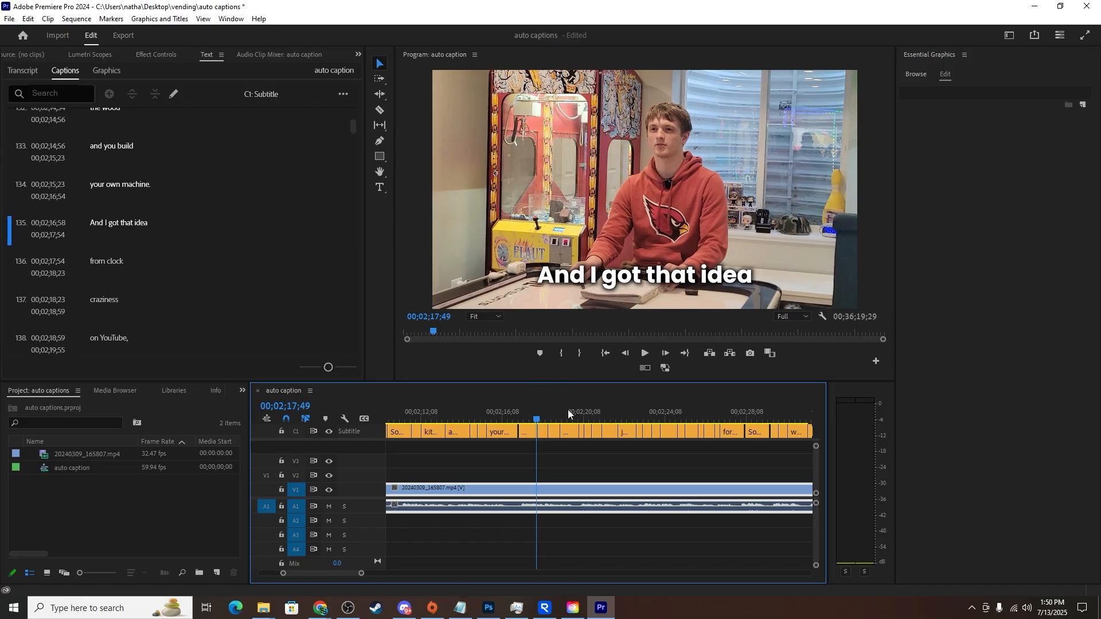
# - Zoom the timeline out to an overview of the caption track
pyautogui.scroll(-5, 574, 463)
pyautogui.scroll(-2, 588, 464)
pyautogui.scroll(-2, 617, 463)
pyautogui.scroll(-1, 608, 463)
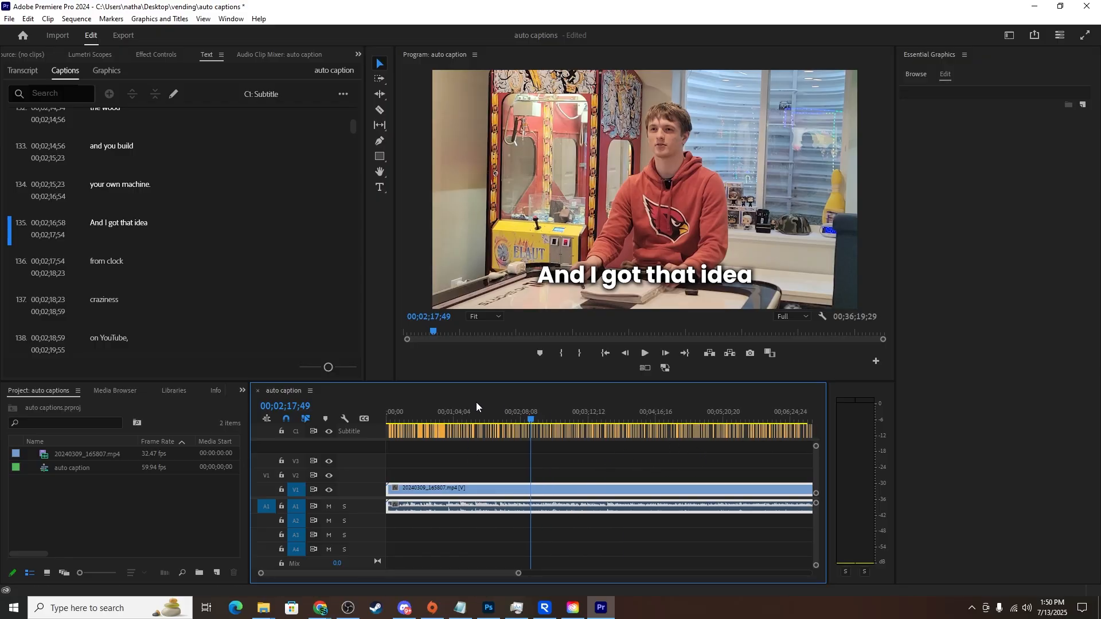